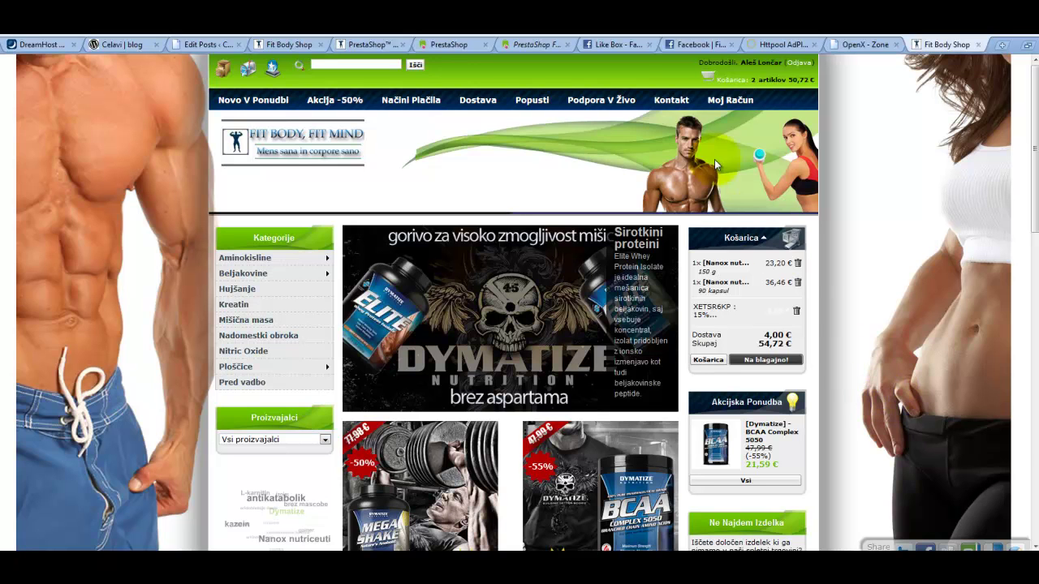
Generate the Fit Body Shop Like Box iframe embed code and select it in the code dialog.
click(620, 44)
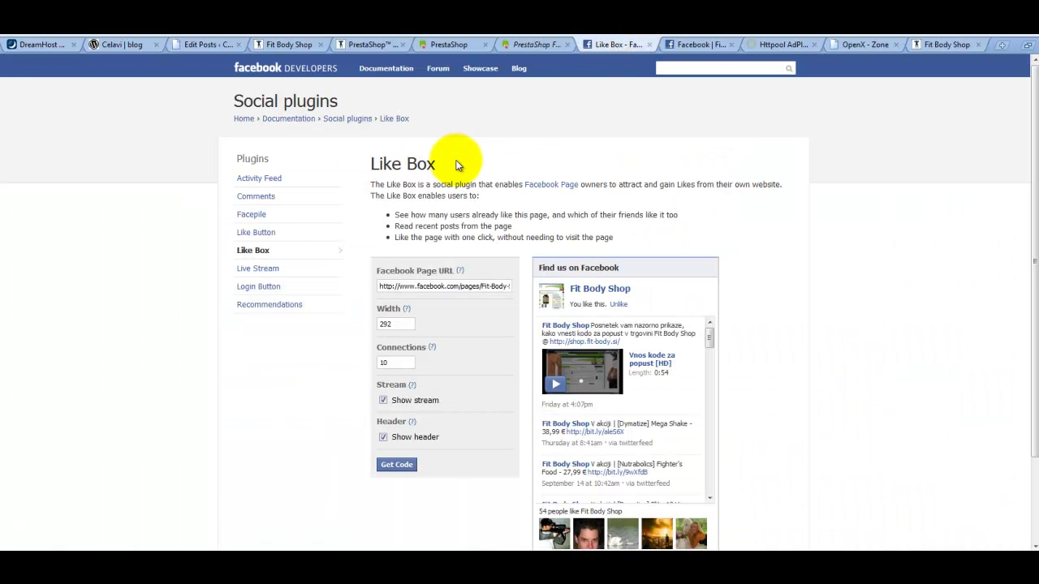
drag(371, 166, 435, 166)
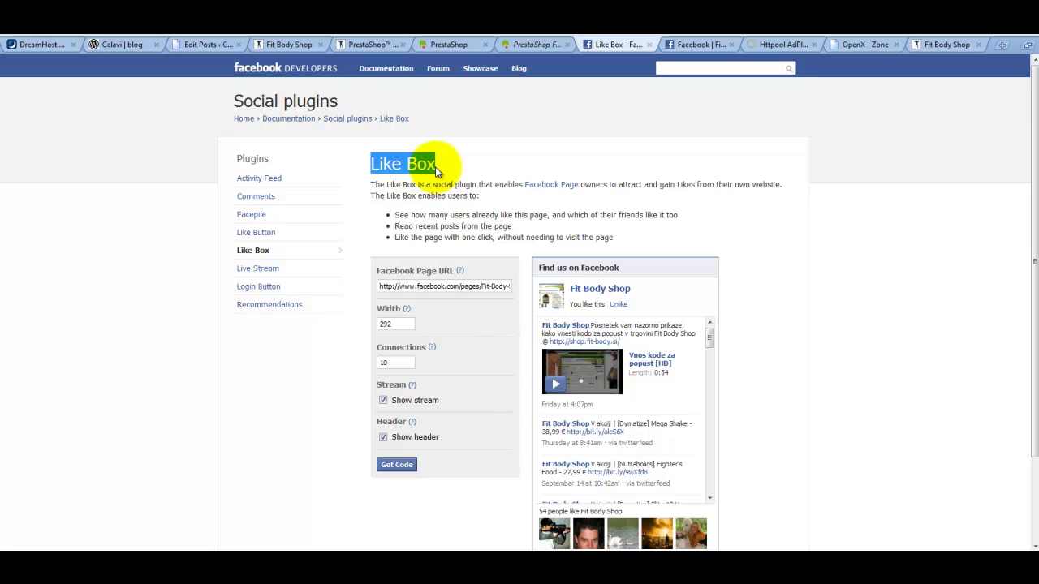
click(397, 465)
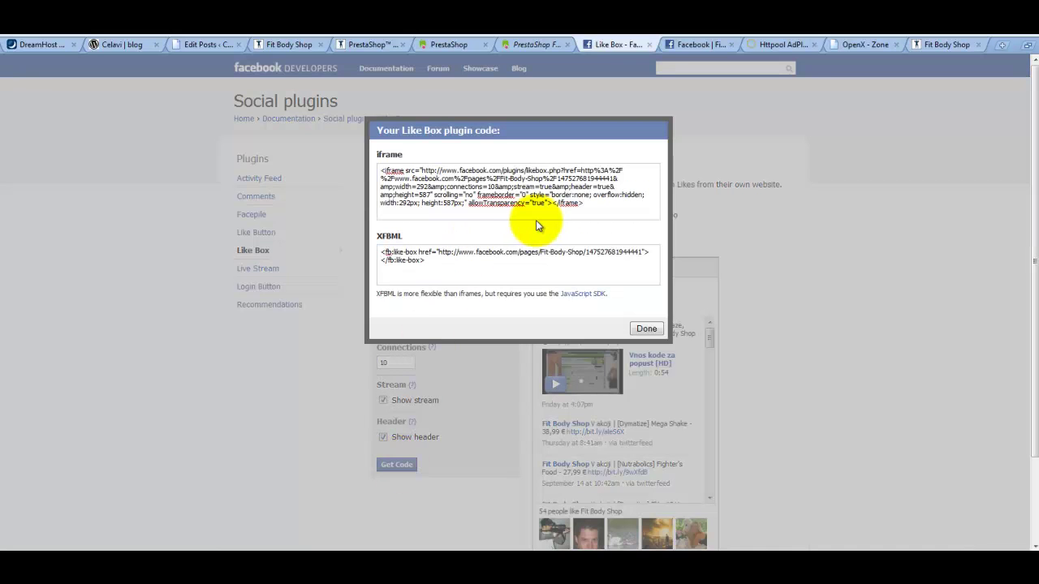
click(568, 203)
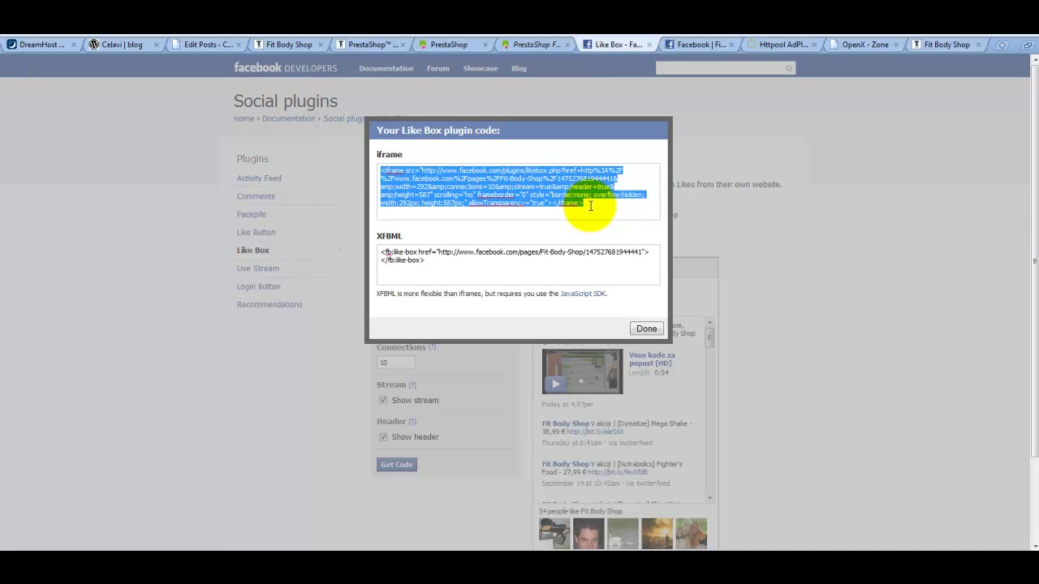
click(650, 329)
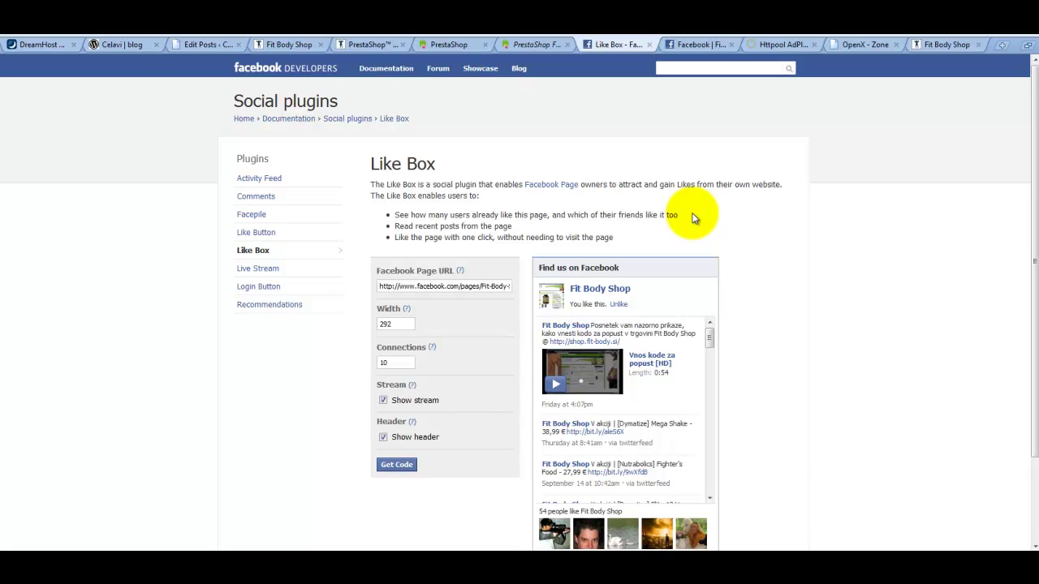
Browse the 'facebook' PrestaShop Addons results to the 30,00 € Facebook Like Box module.
click(530, 43)
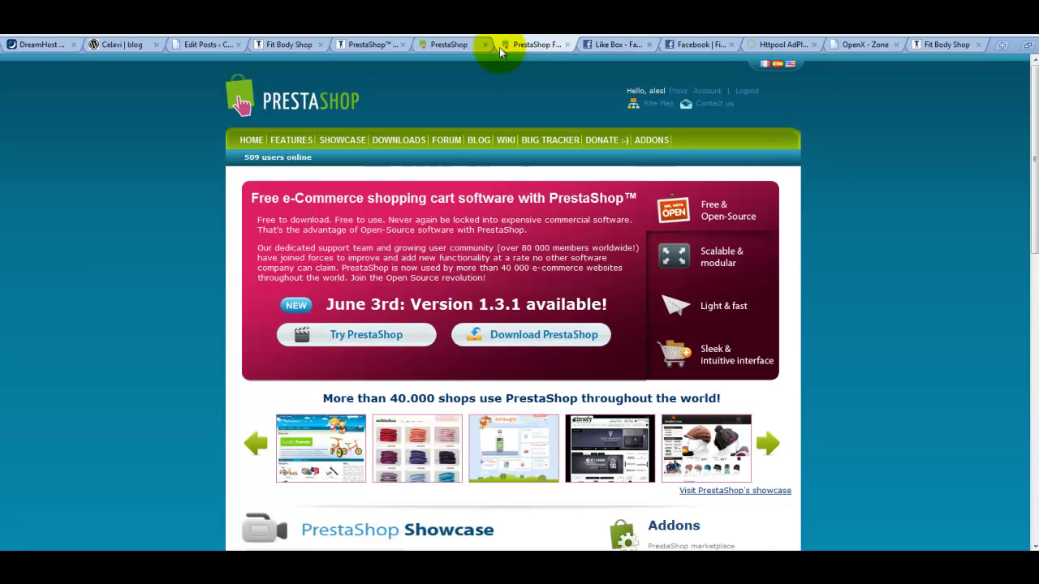
click(450, 47)
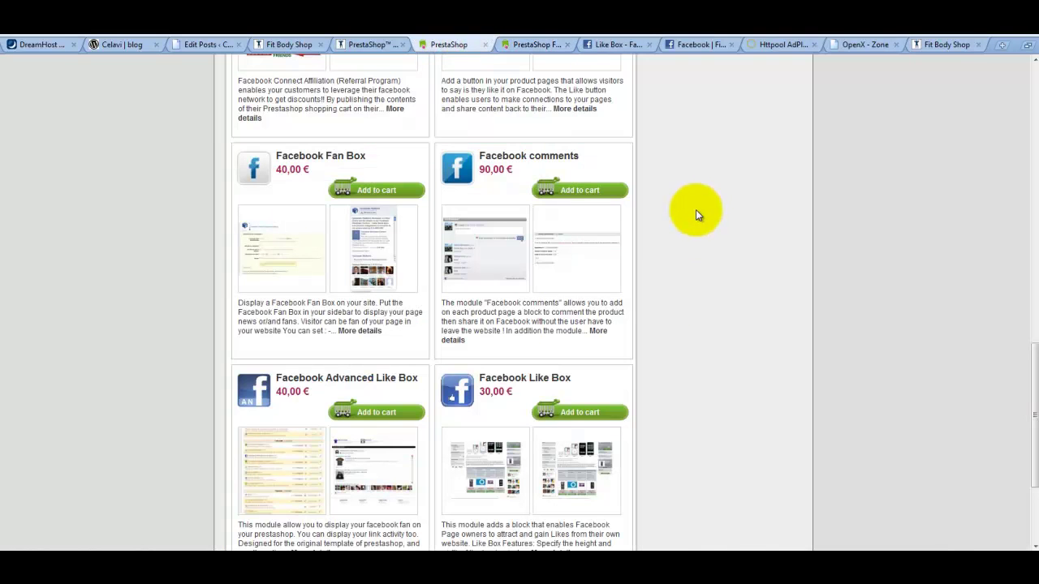
scroll(711, 406, up, 2)
scroll(712, 406, down, 4)
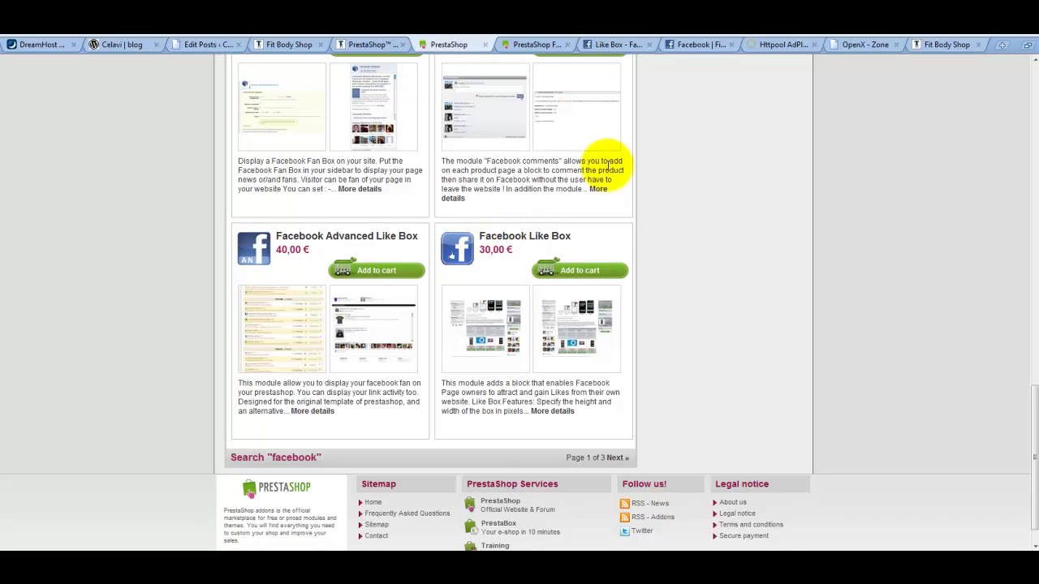
scroll(700, 287, up, 2)
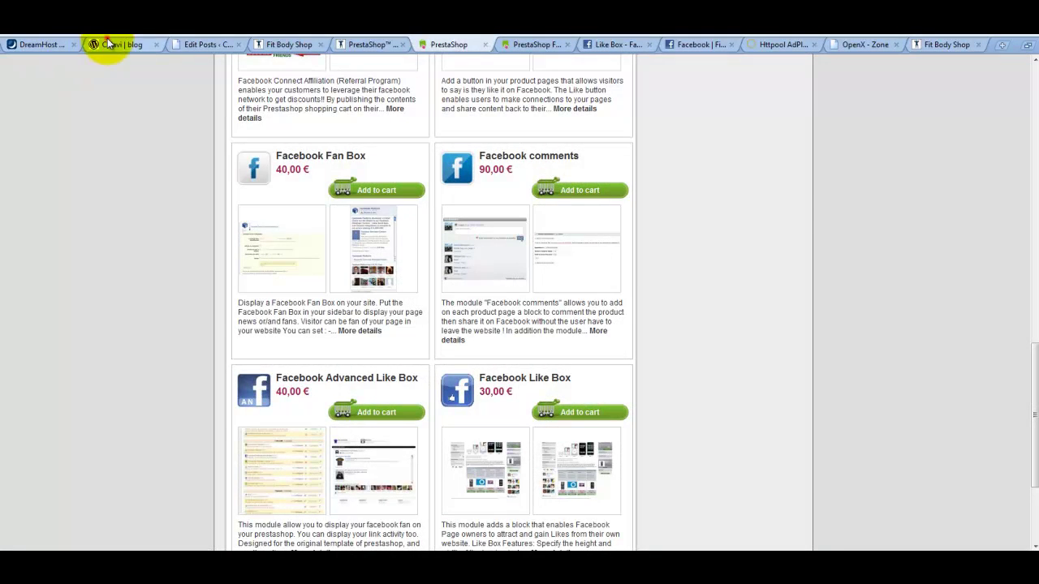
View the Facebook box in the Celavi blog sidebar and follow it to the Fit Body Shop wall.
click(108, 44)
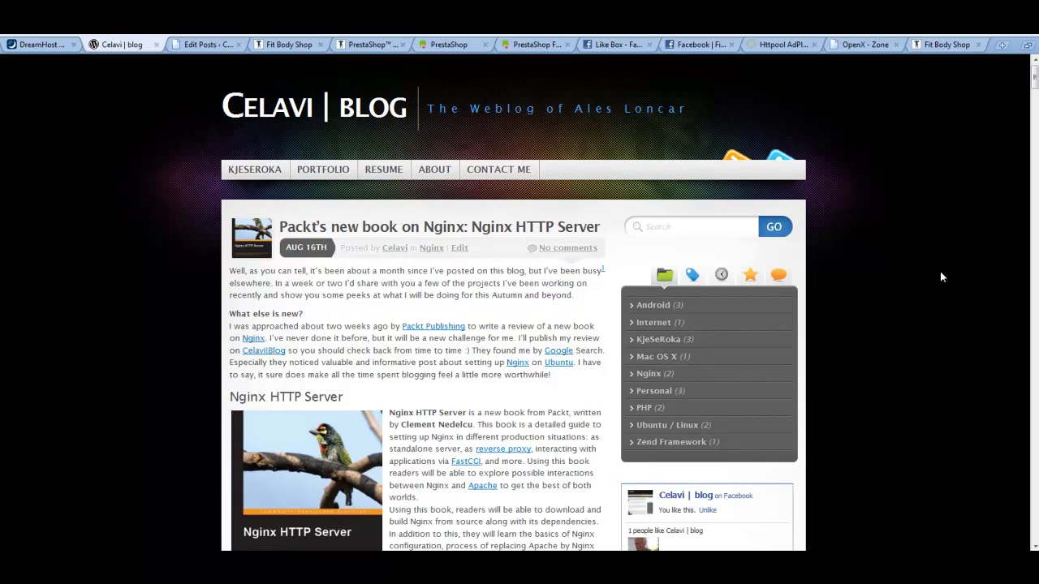
click(777, 169)
Paste the Fit Body Shop page address into the Facebook status box.
click(689, 47)
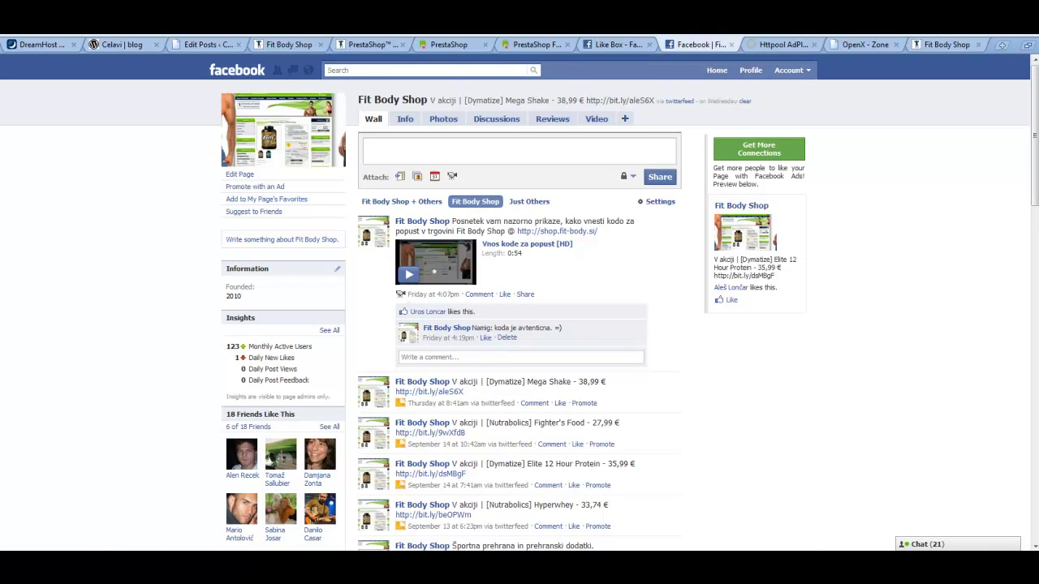
right_click(371, 36)
key(Escape)
click(456, 146)
key(ctrl+v)
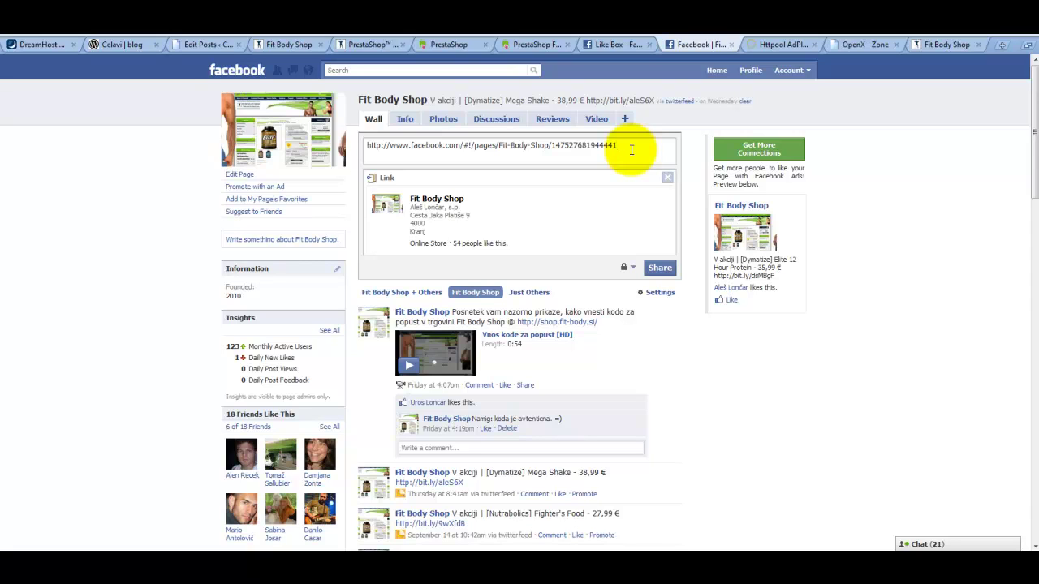
Copy the page path from /pages/ to the end out of the status box.
click(471, 146)
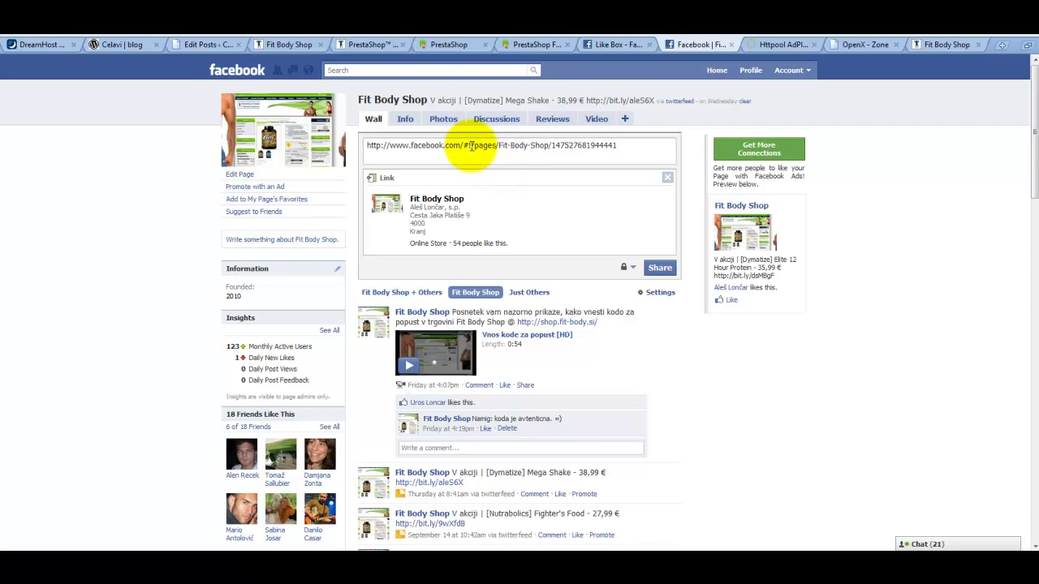
drag(471, 145, 626, 146)
right_click(611, 147)
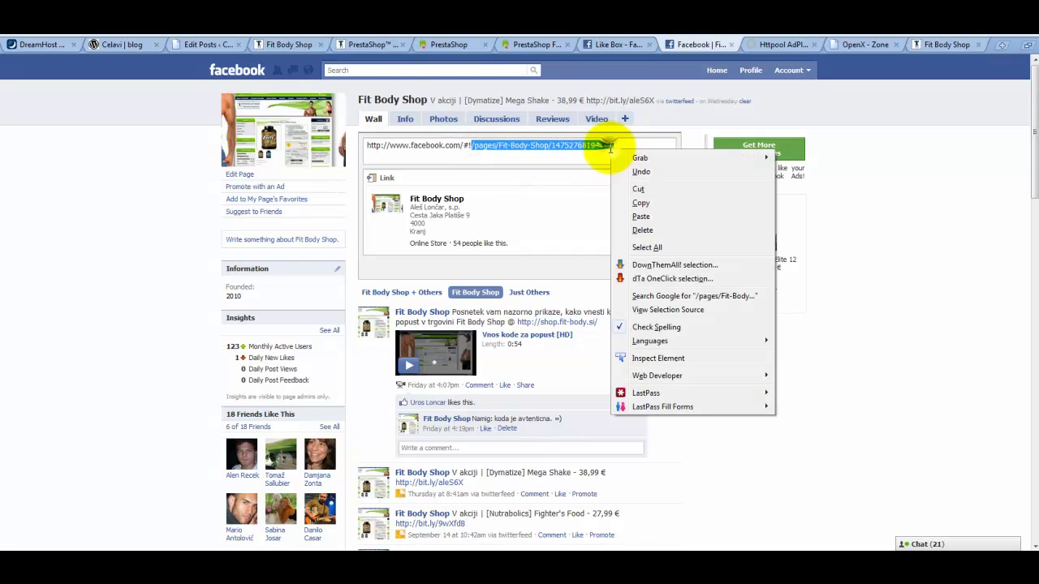
click(649, 203)
click(615, 44)
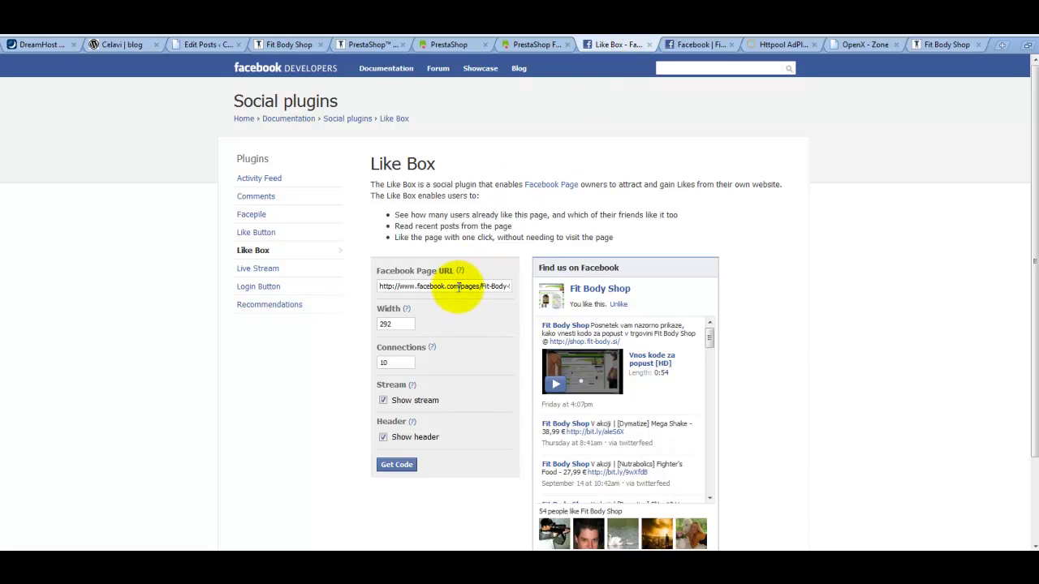
Replace the Like Box Facebook Page URL with the copied /pages/Fit-Body-Shop/... path.
drag(460, 286, 511, 286)
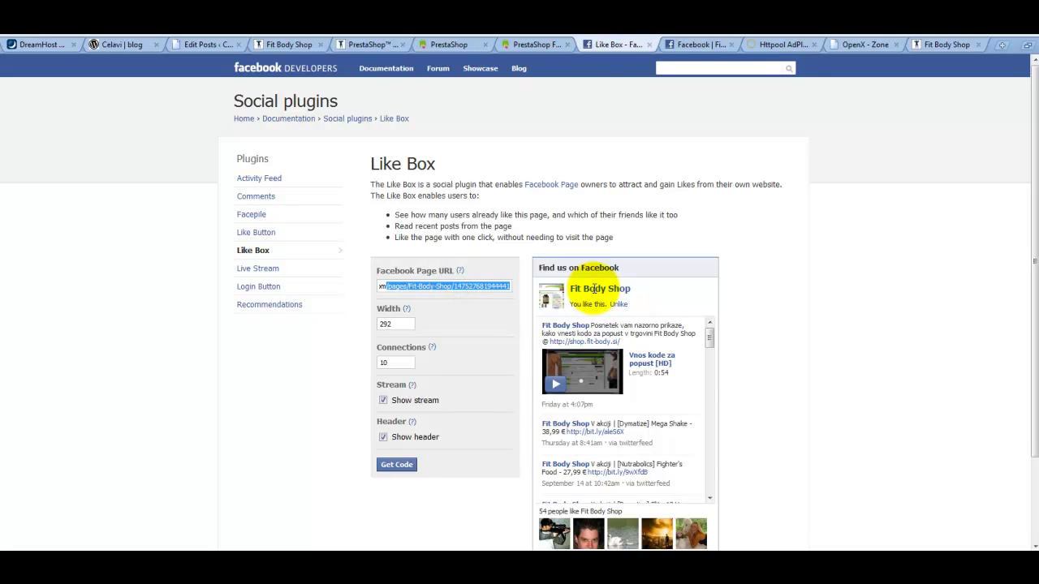
key(Tab)
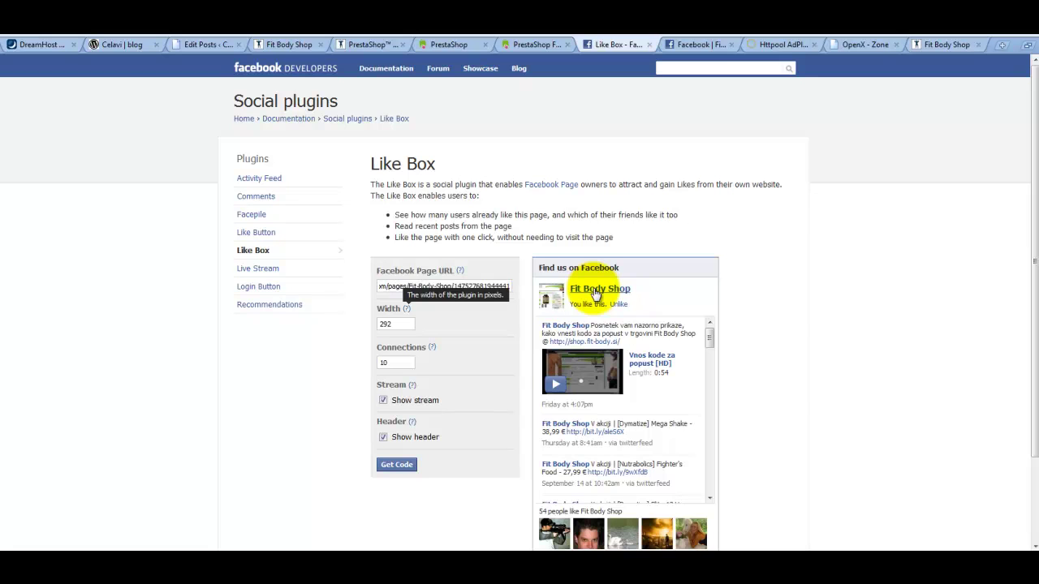
scroll(823, 297, down, 3)
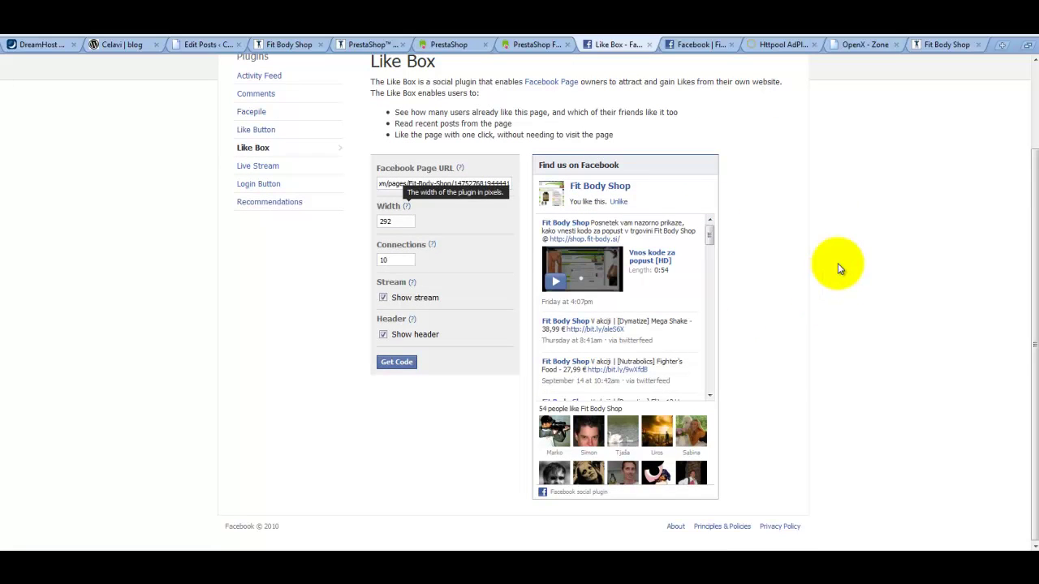
click(832, 260)
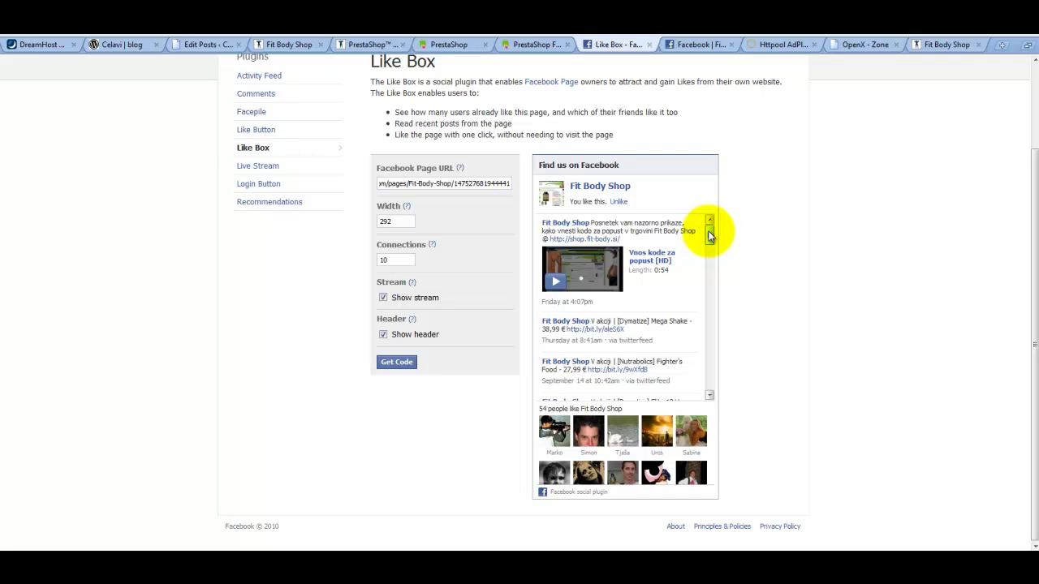
Upload the blockfblikebox.zip module archive via Add a new module on the Modules page.
click(367, 44)
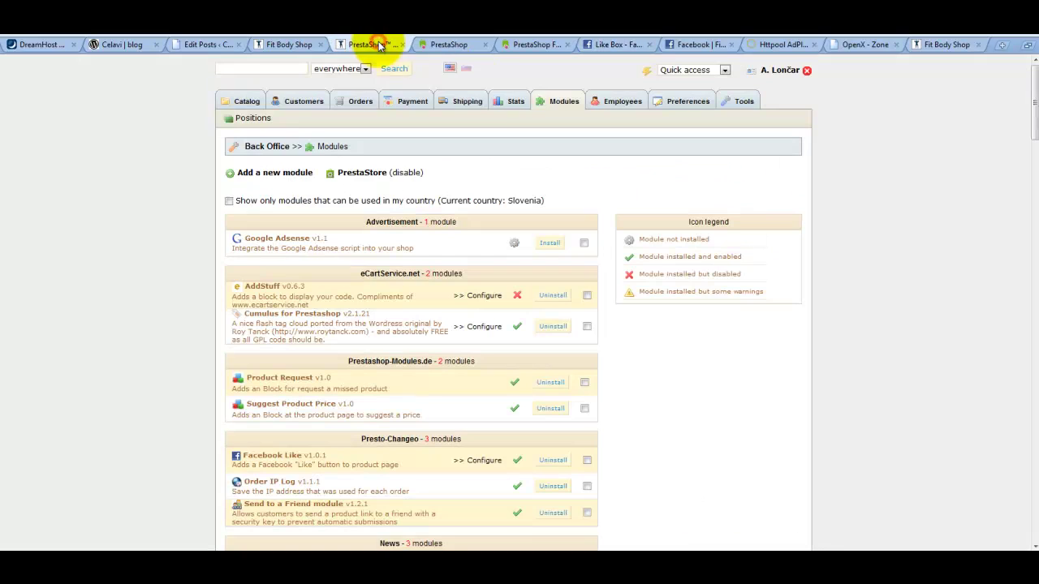
click(564, 102)
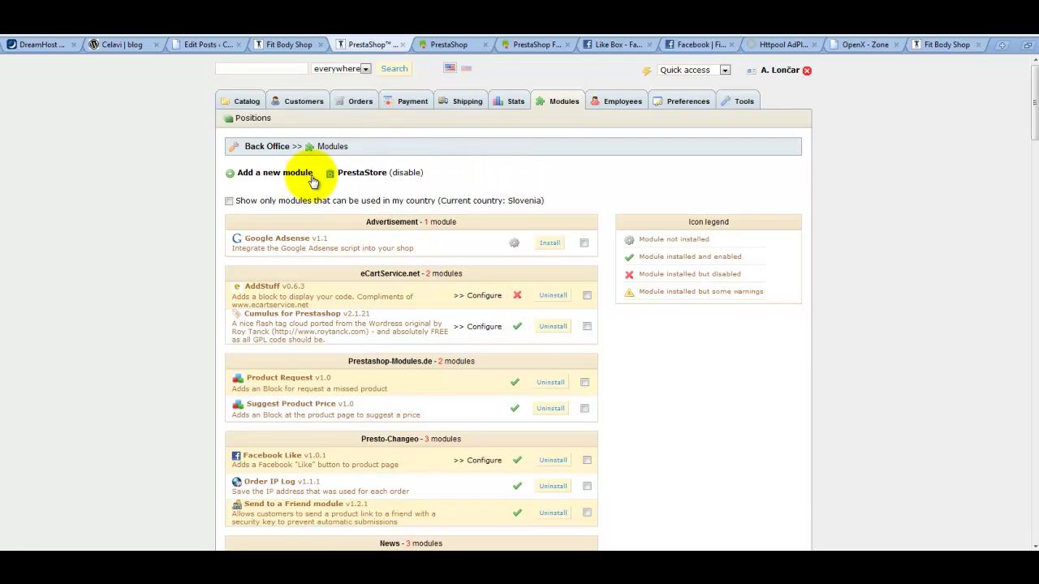
click(278, 177)
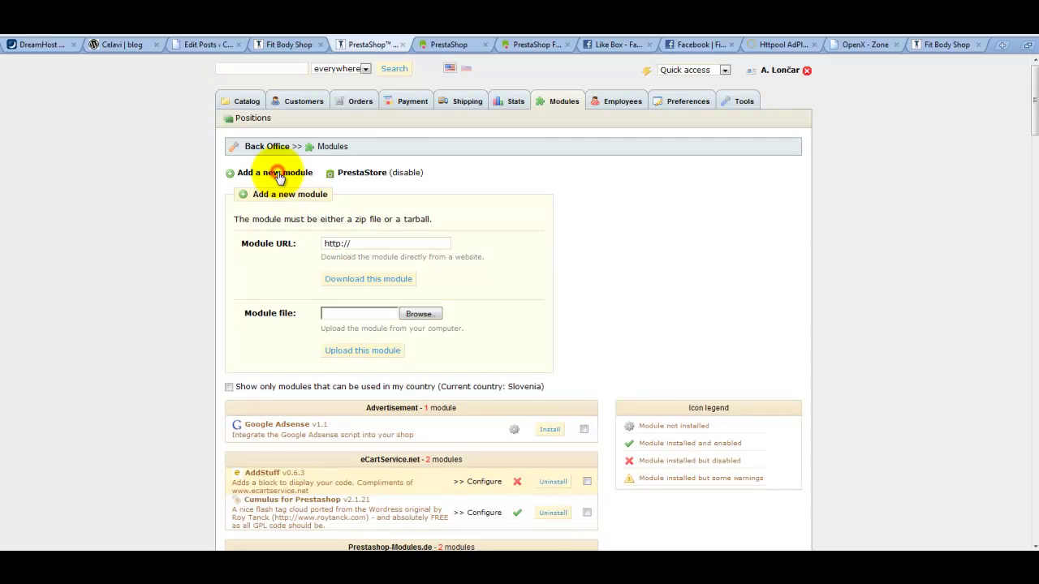
click(419, 317)
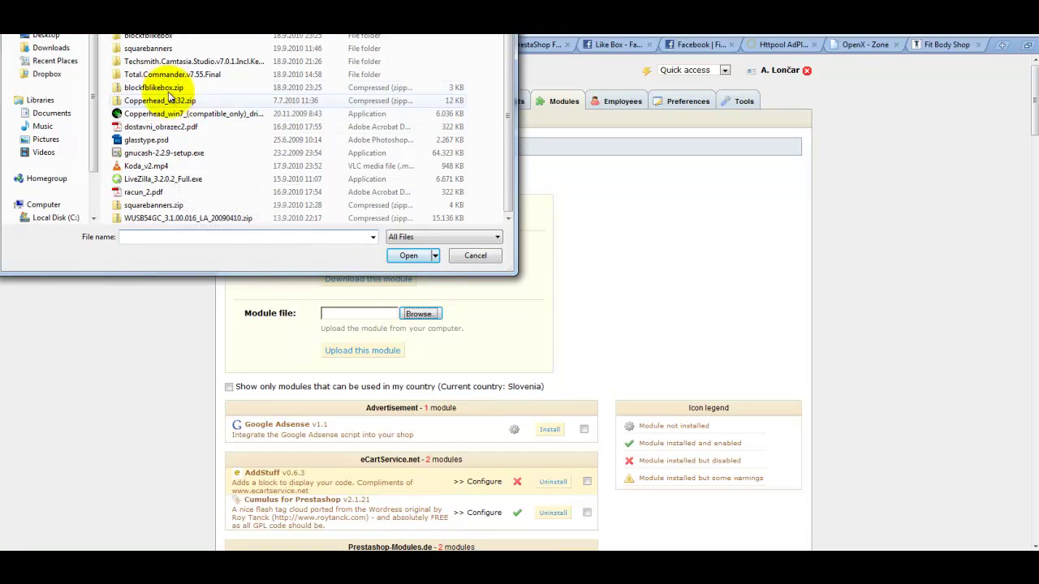
click(162, 88)
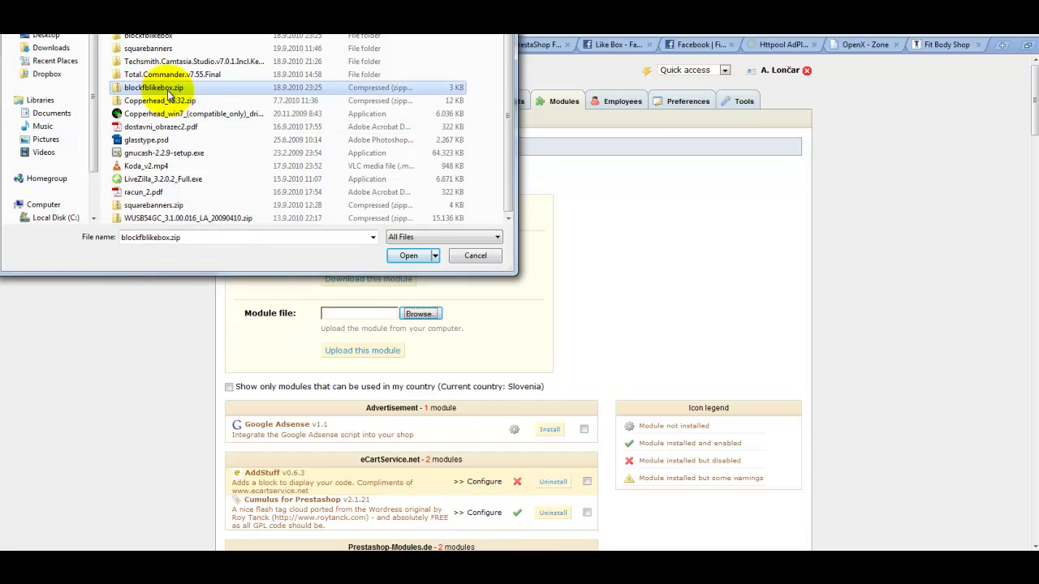
click(414, 255)
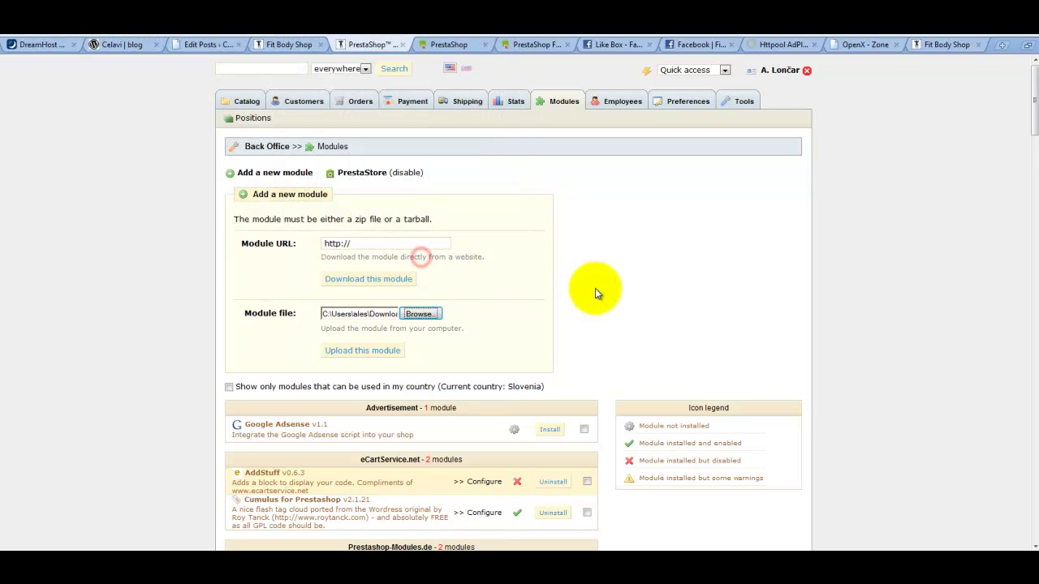
scroll(600, 293, down, 2)
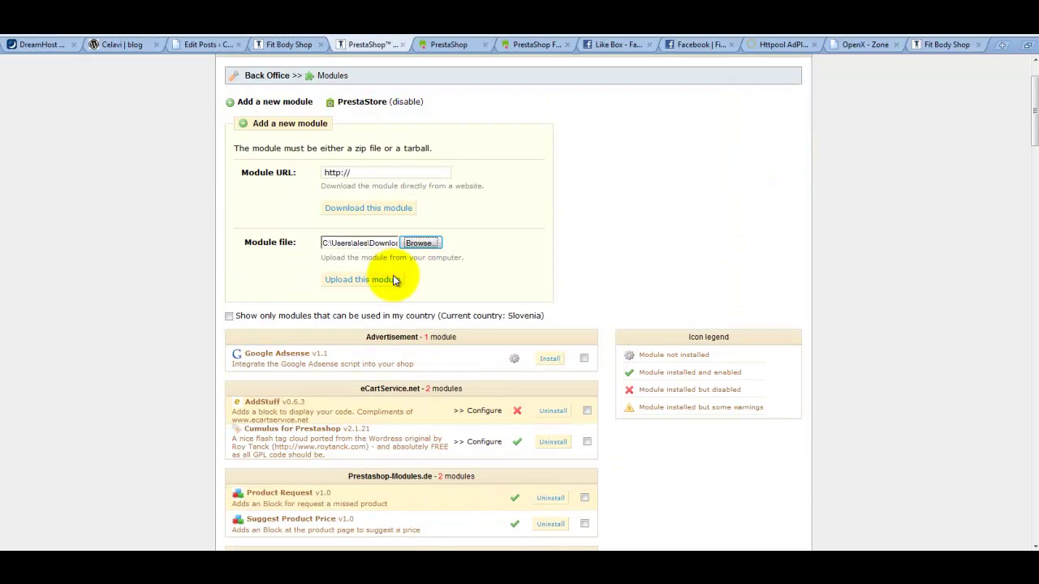
click(372, 282)
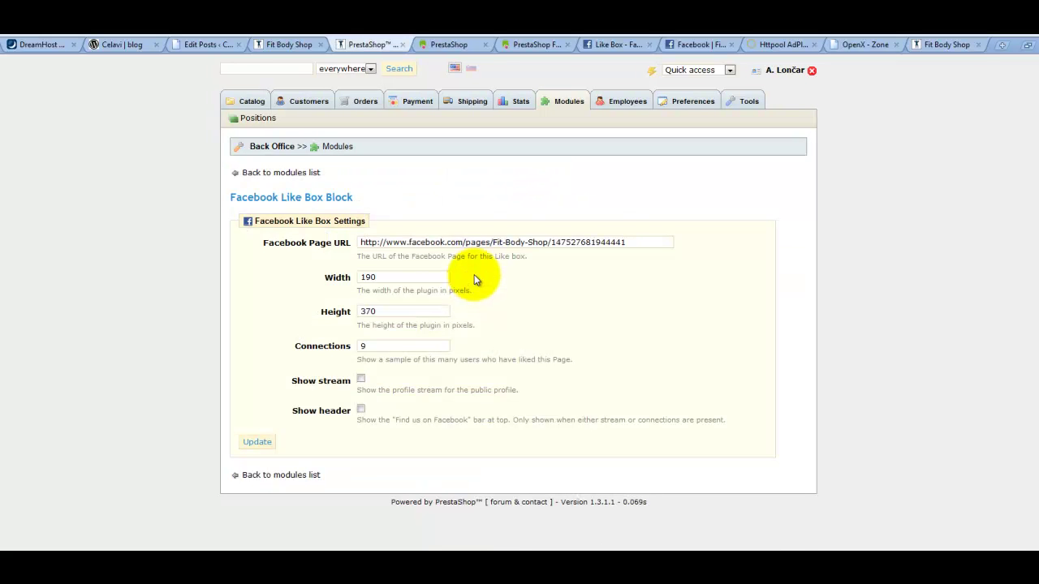
Save Facebook Like Box Block with the Fit Body Shop URL, width 190, height 370, 9 connections.
triple_click(635, 241)
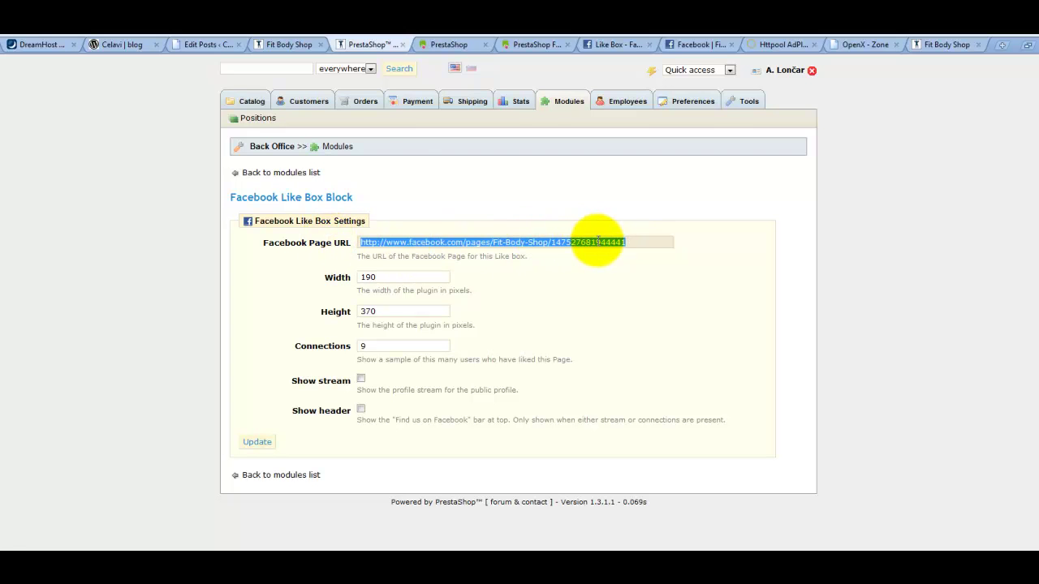
click(633, 241)
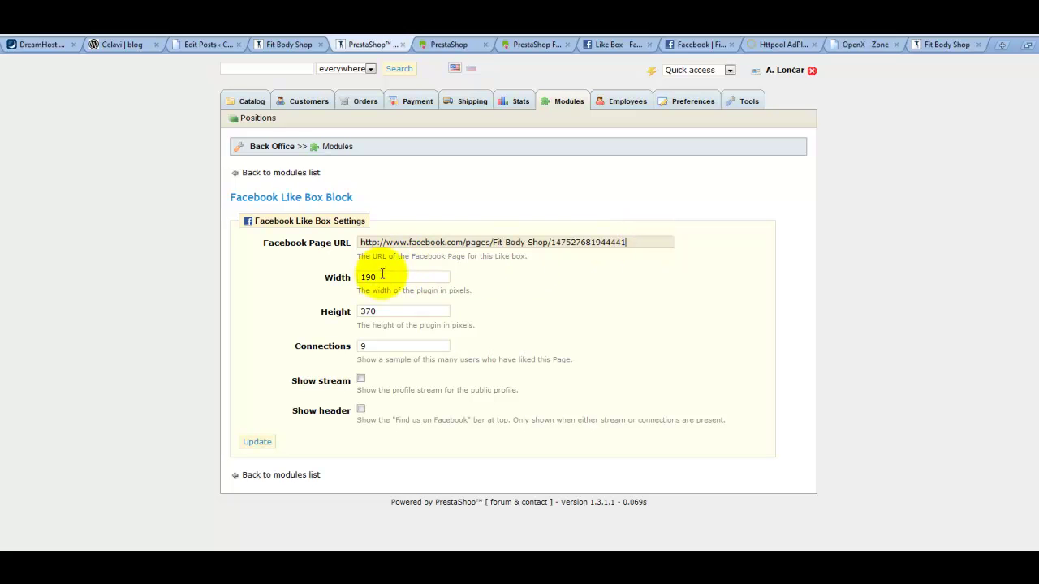
click(621, 46)
drag(383, 182, 514, 182)
click(364, 44)
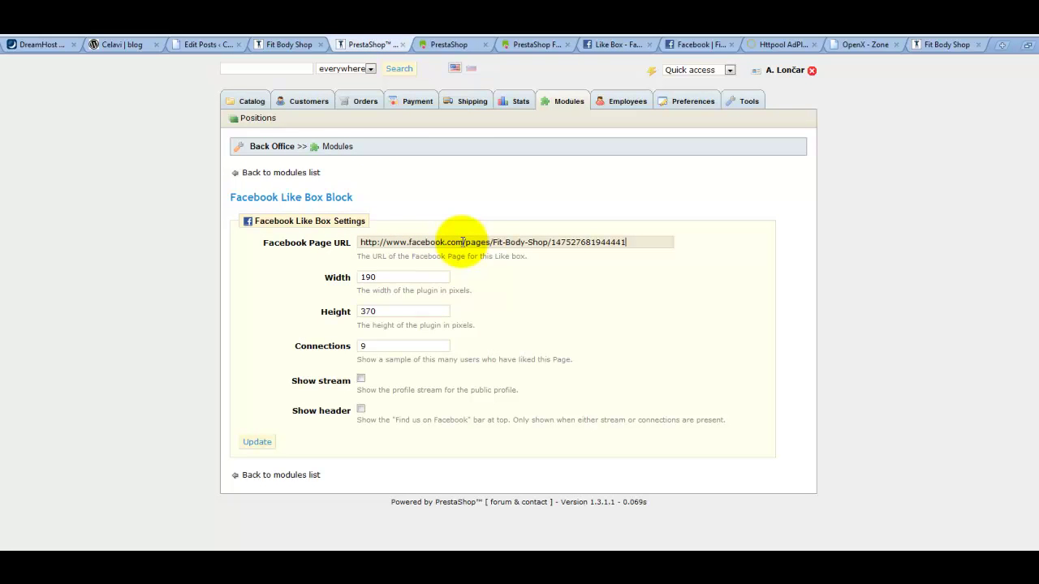
click(399, 280)
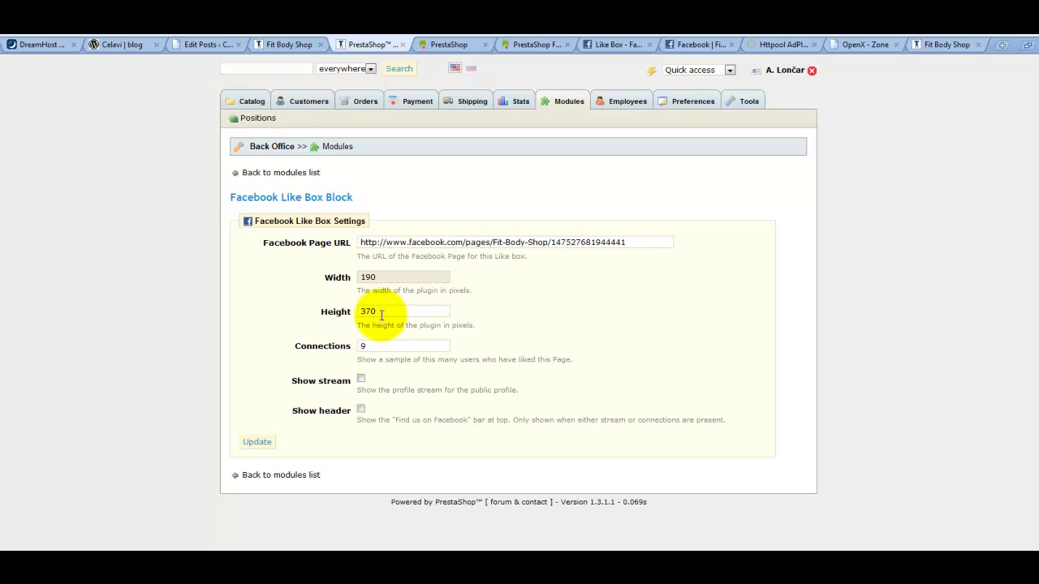
click(382, 312)
click(377, 347)
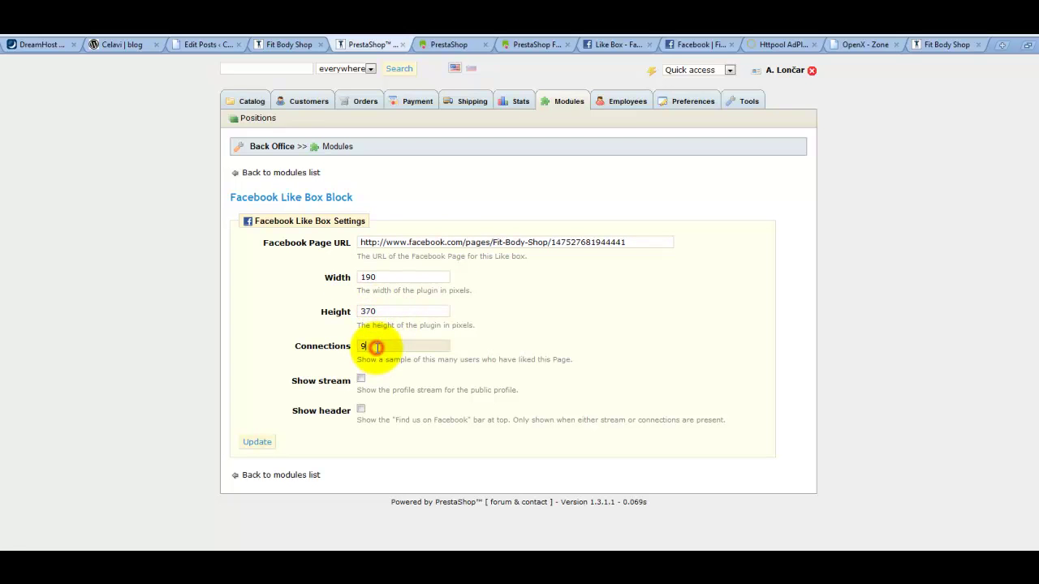
click(257, 442)
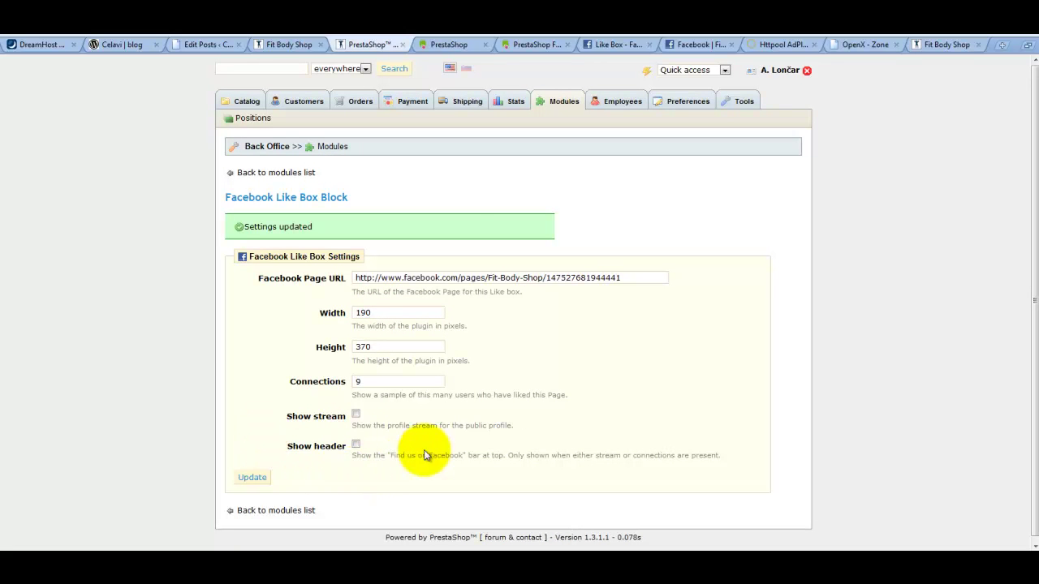
Reload the Fit Body Shop storefront and find the Like Box below PayPal in the right column.
click(288, 46)
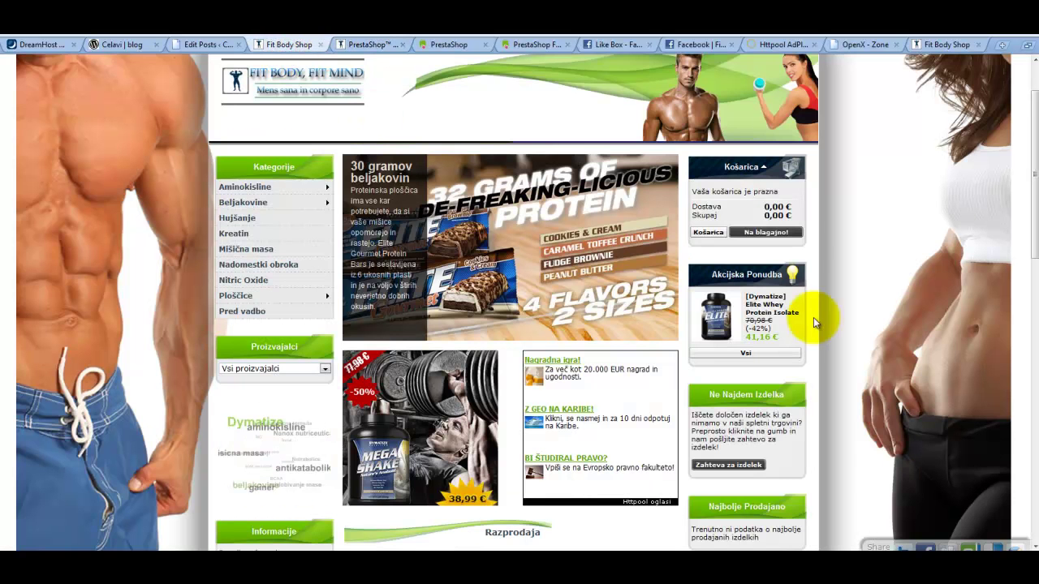
right_click(866, 169)
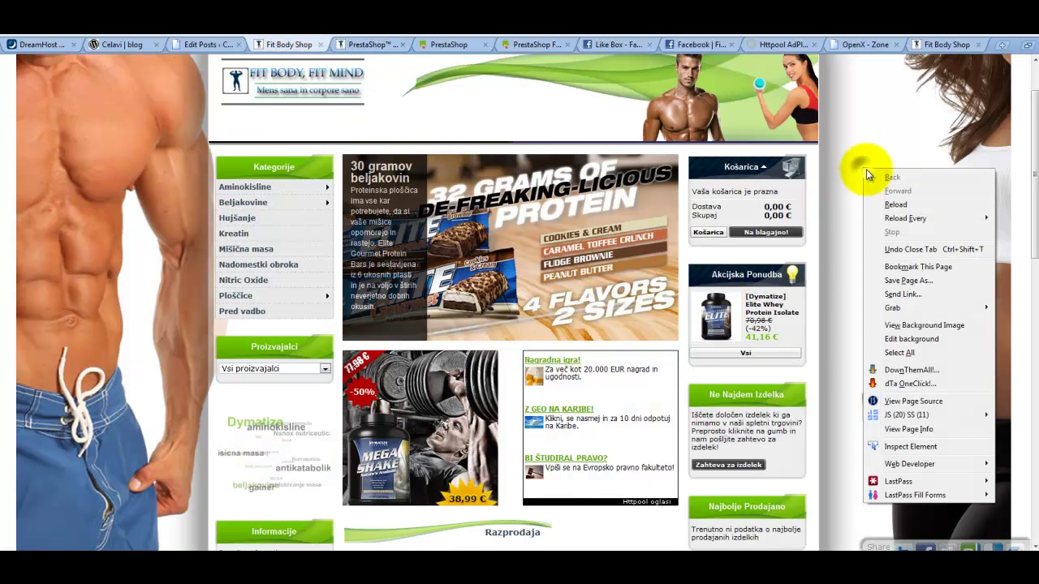
click(898, 205)
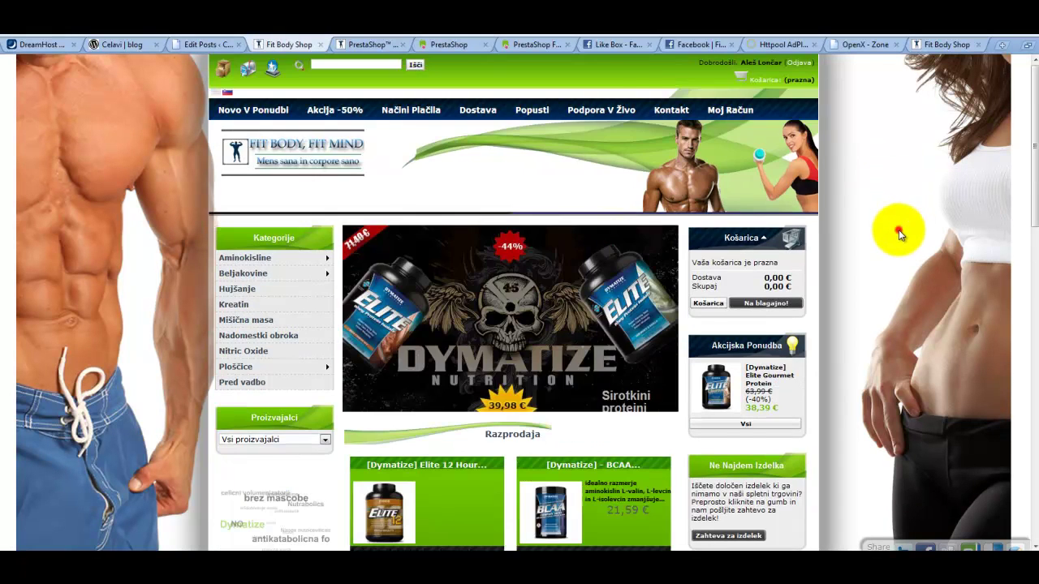
scroll(887, 235, down, 3)
scroll(887, 236, down, 3)
scroll(887, 235, down, 2)
scroll(887, 236, down, 2)
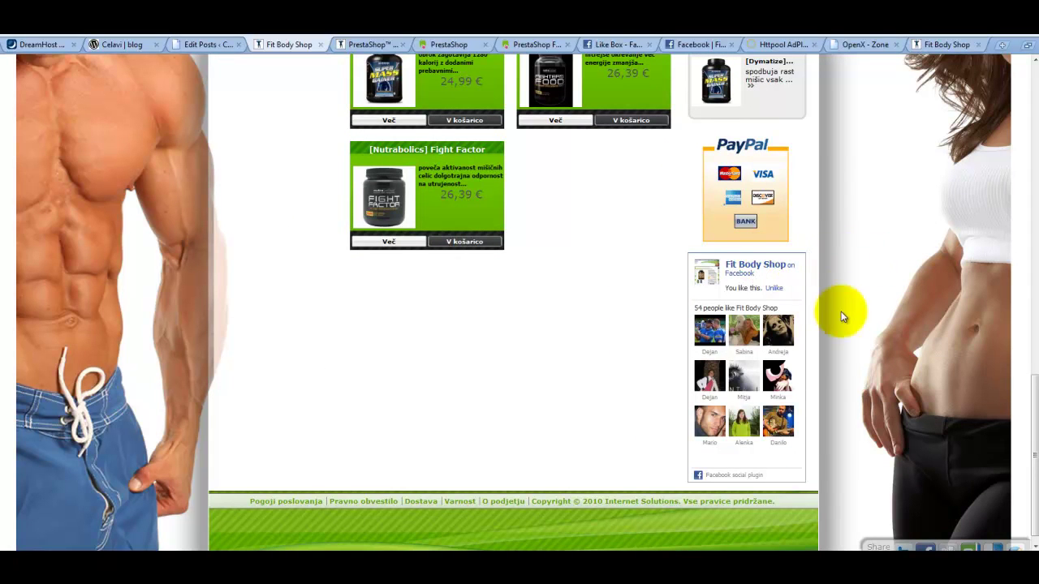
scroll(848, 293, up, 2)
scroll(853, 325, up, 2)
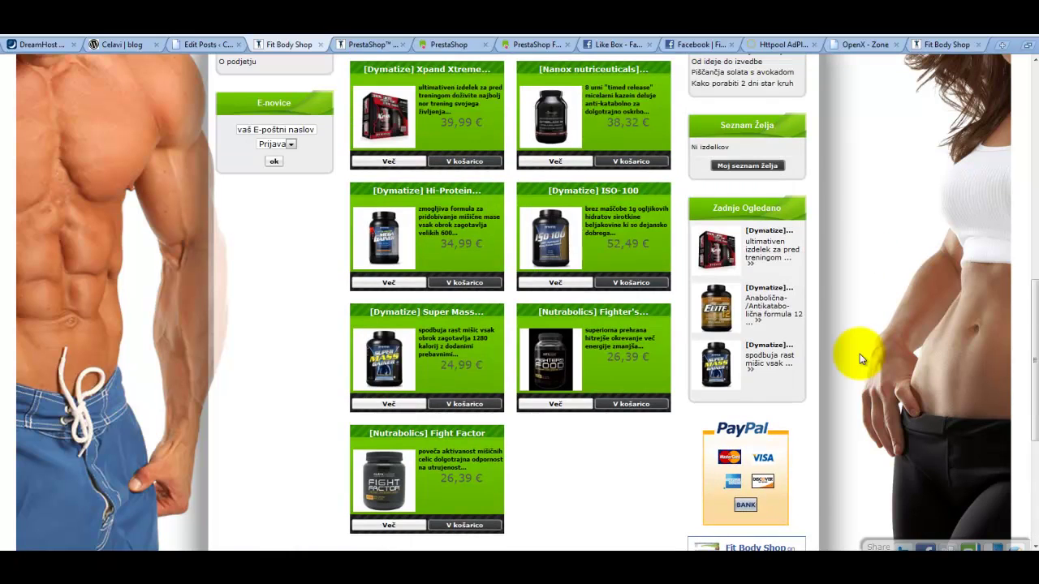
Start a module transplant and select Facebook Like Box Block as the module.
click(363, 46)
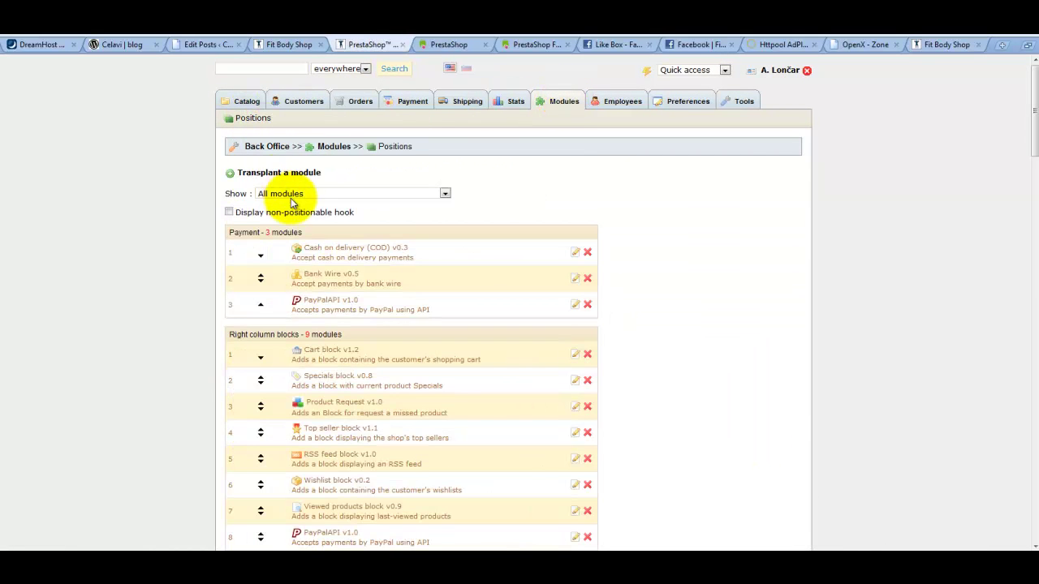
click(276, 173)
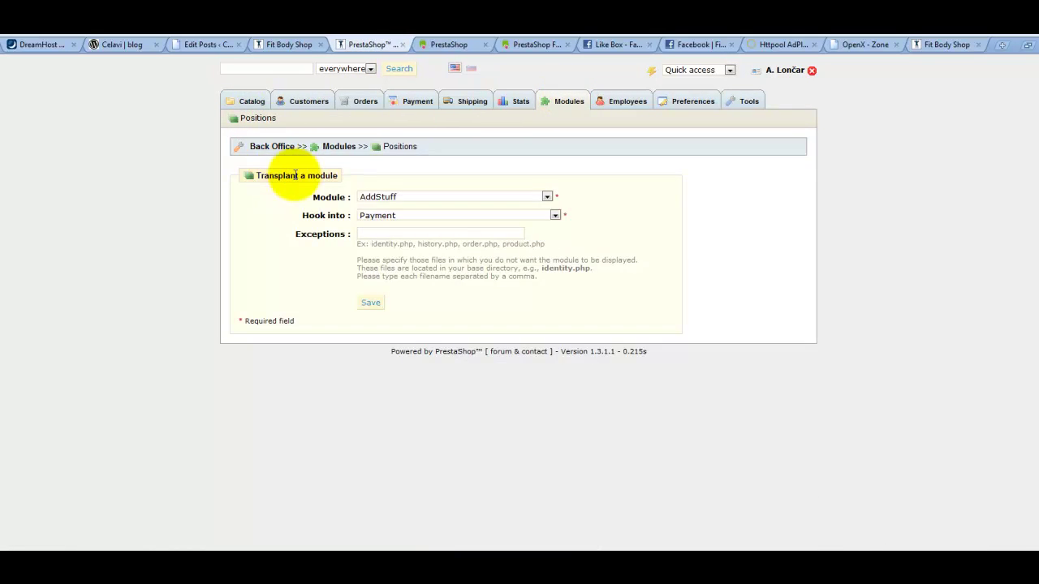
click(405, 197)
scroll(430, 268, down, 2)
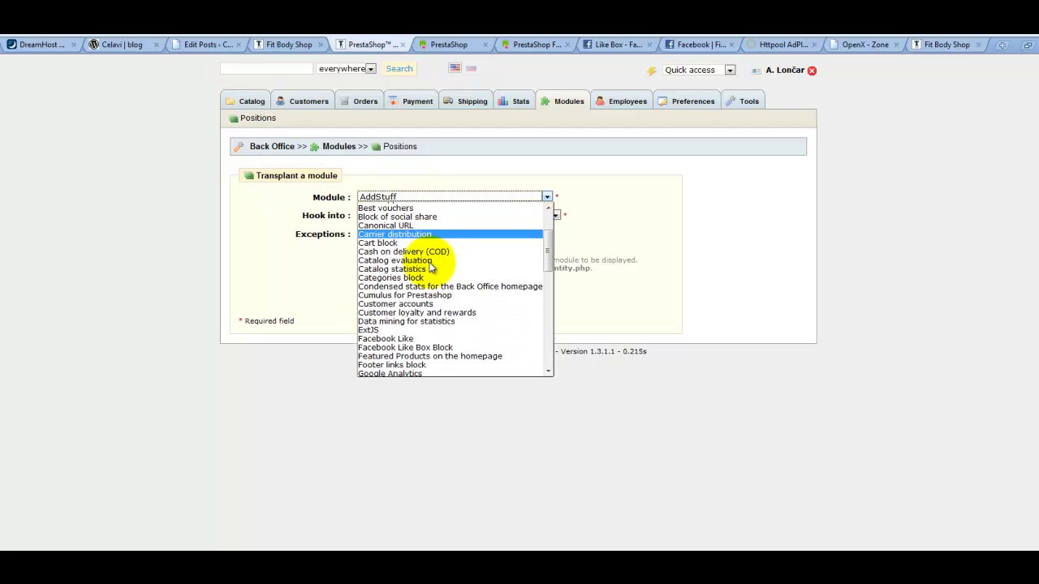
scroll(429, 292, down, 1)
click(432, 318)
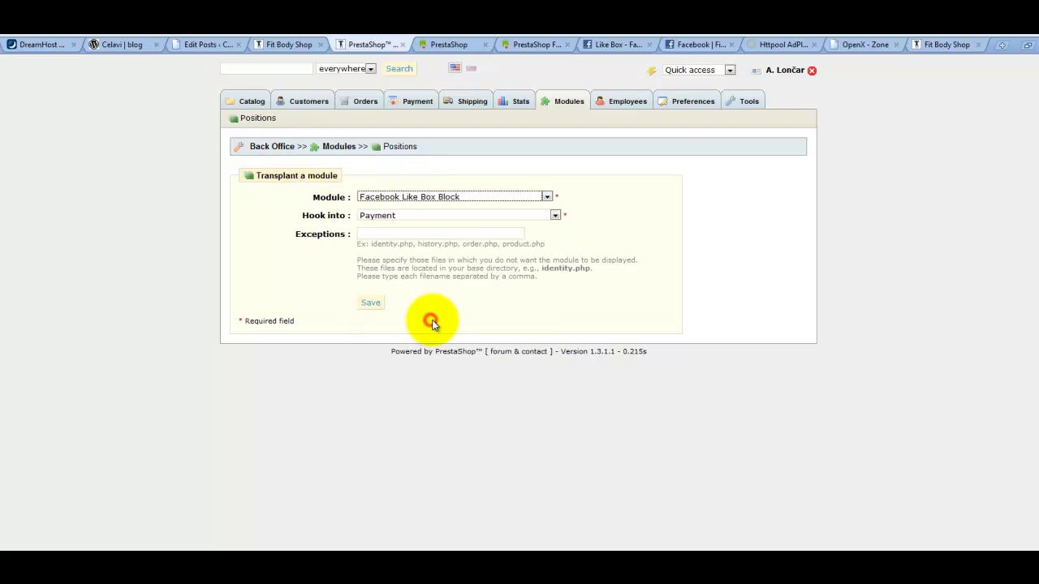
Hook the Facebook Like Box Block into Left column blocks and review the positions list.
click(474, 213)
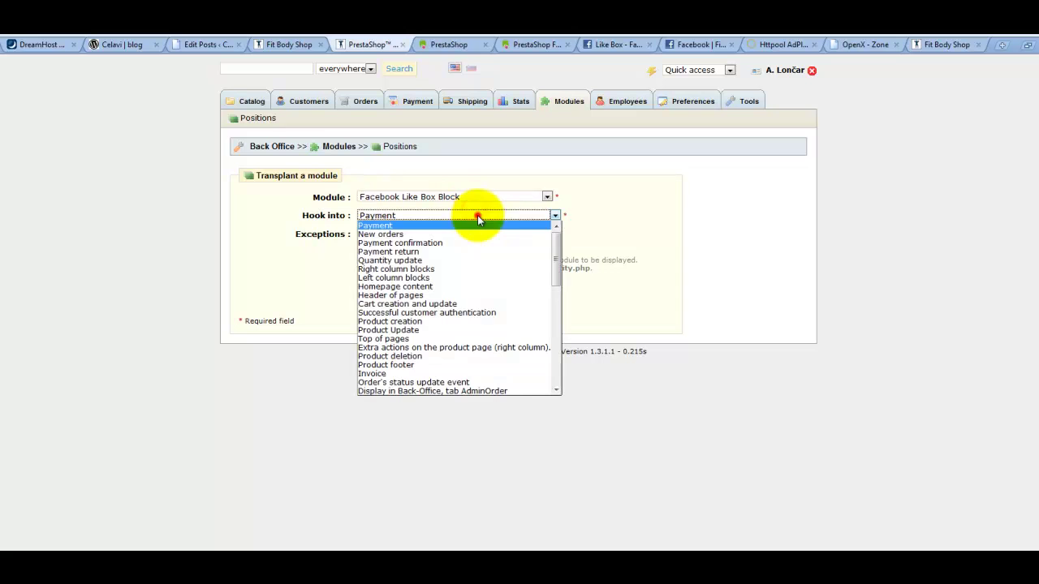
click(427, 279)
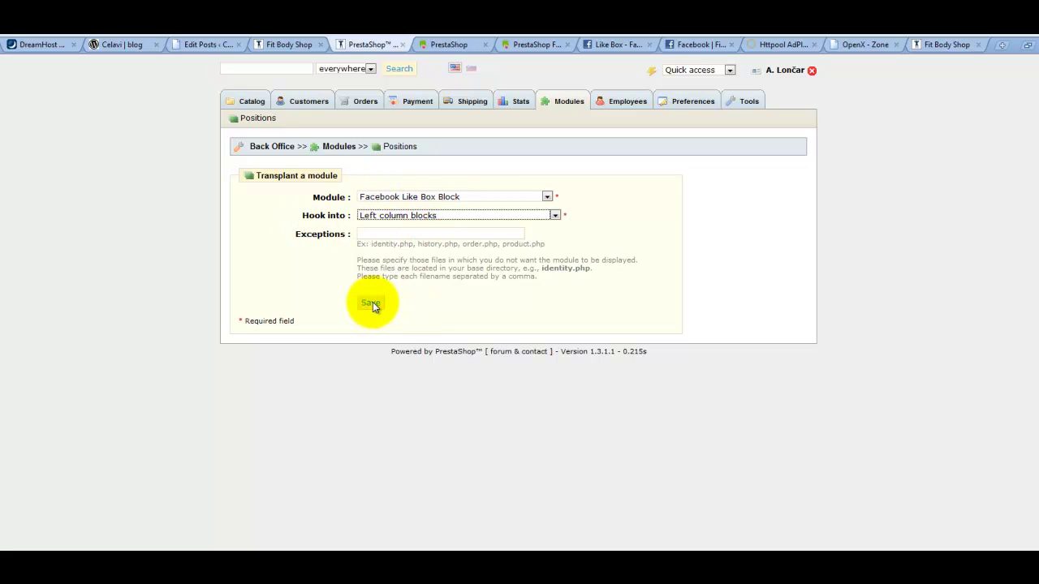
scroll(487, 305, down, 5)
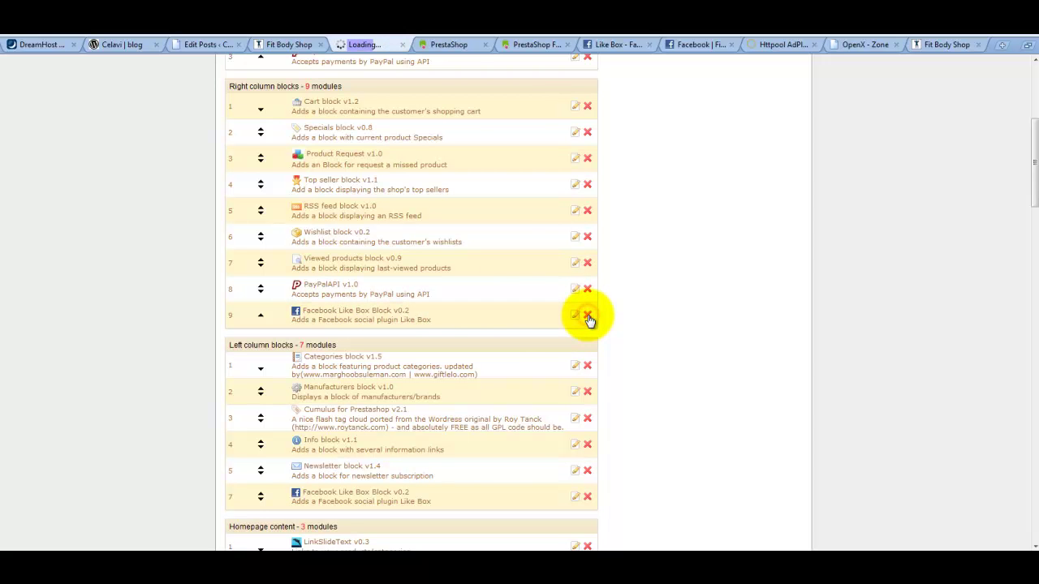
scroll(589, 316, down, 5)
scroll(590, 311, down, 2)
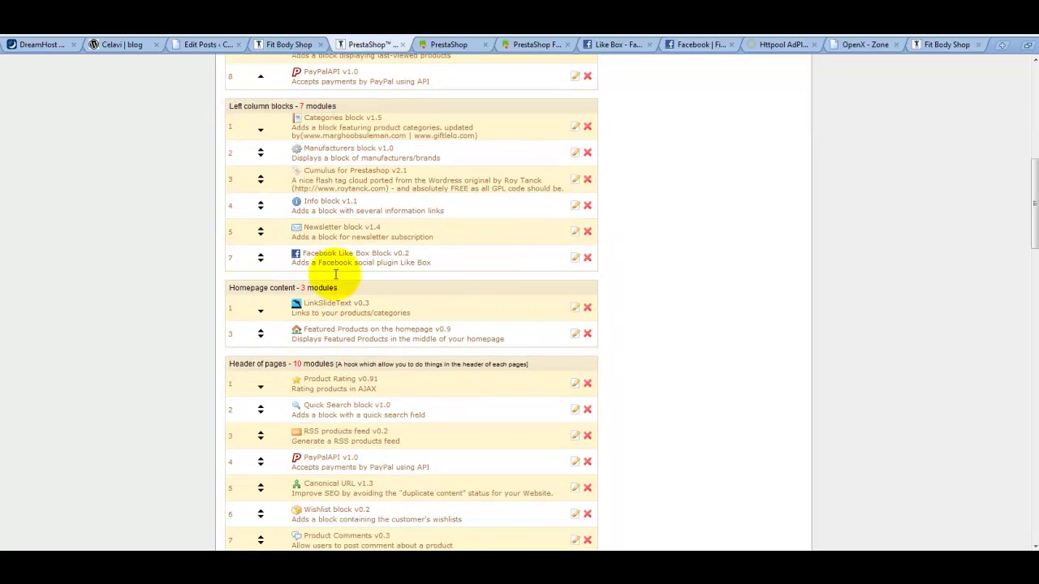
click(277, 45)
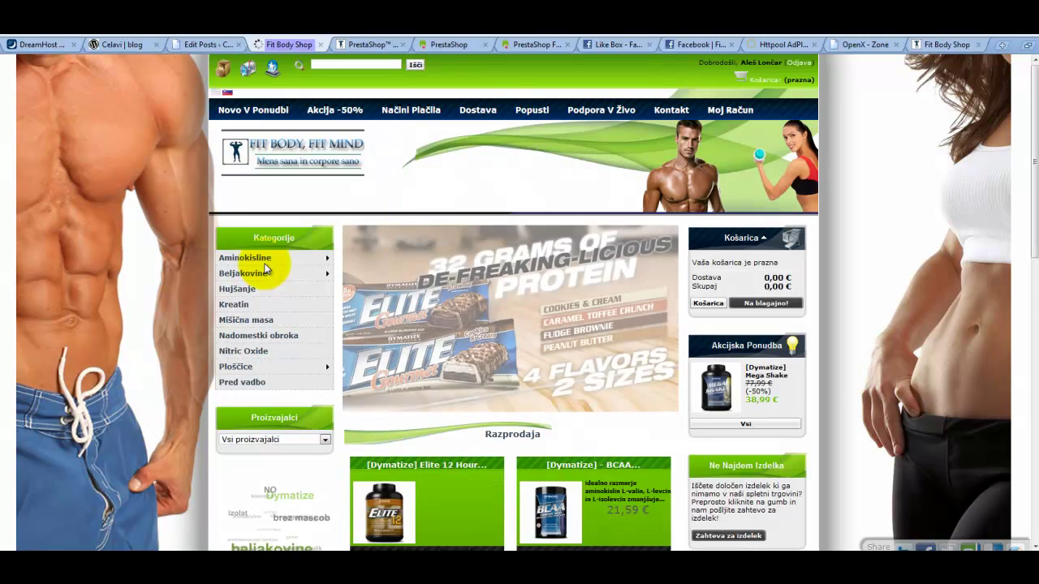
Scroll the storefront to check the Like Box with fan faces in the left column.
scroll(264, 268, down, 5)
scroll(265, 268, down, 5)
scroll(268, 269, down, 5)
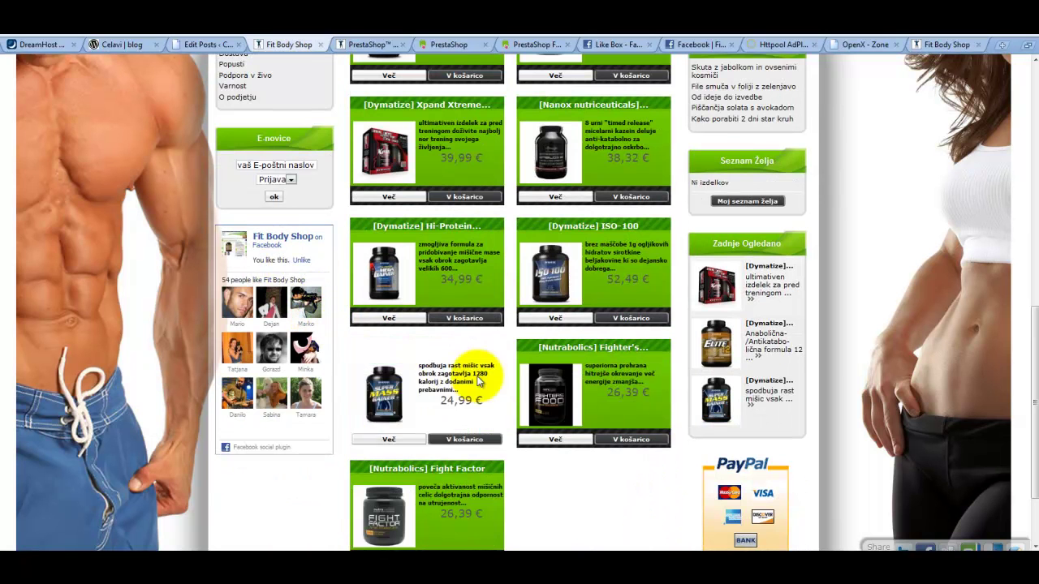
scroll(884, 452, down, 3)
scroll(884, 452, up, 3)
scroll(872, 459, up, 2)
scroll(861, 466, up, 3)
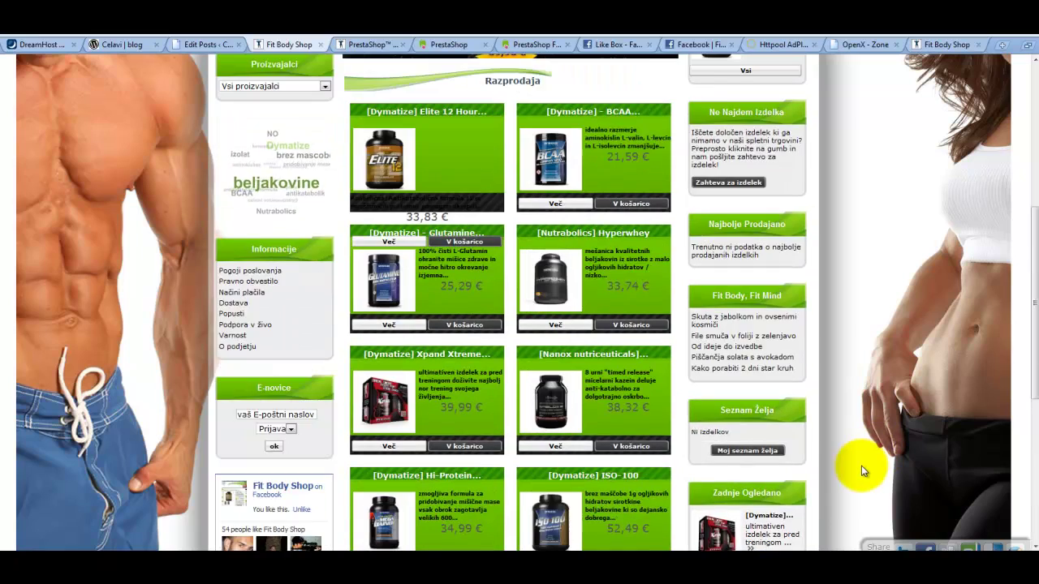
scroll(861, 466, up, 3)
scroll(861, 465, up, 3)
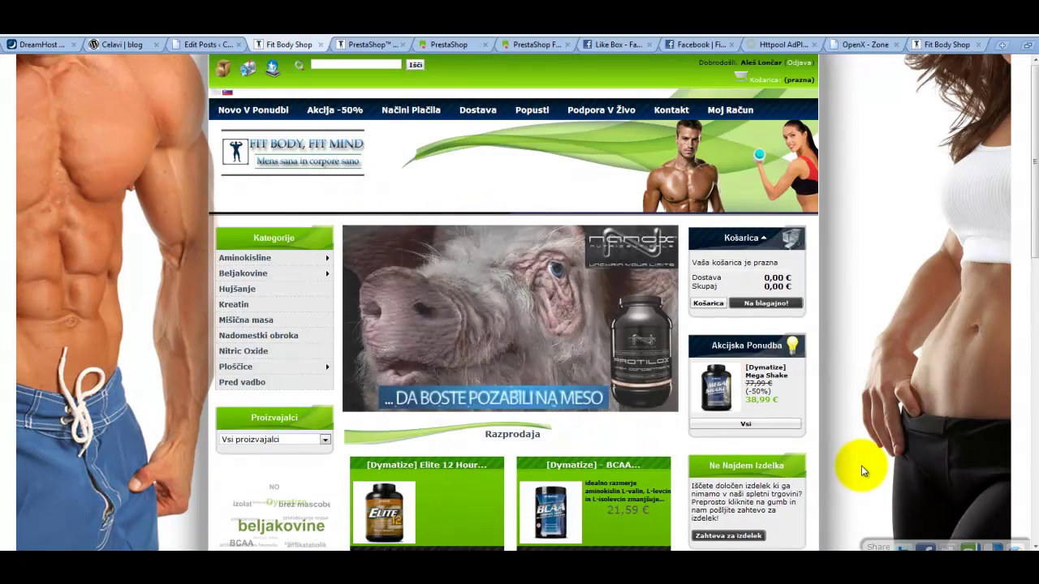
scroll(861, 465, down, 3)
scroll(861, 465, down, 6)
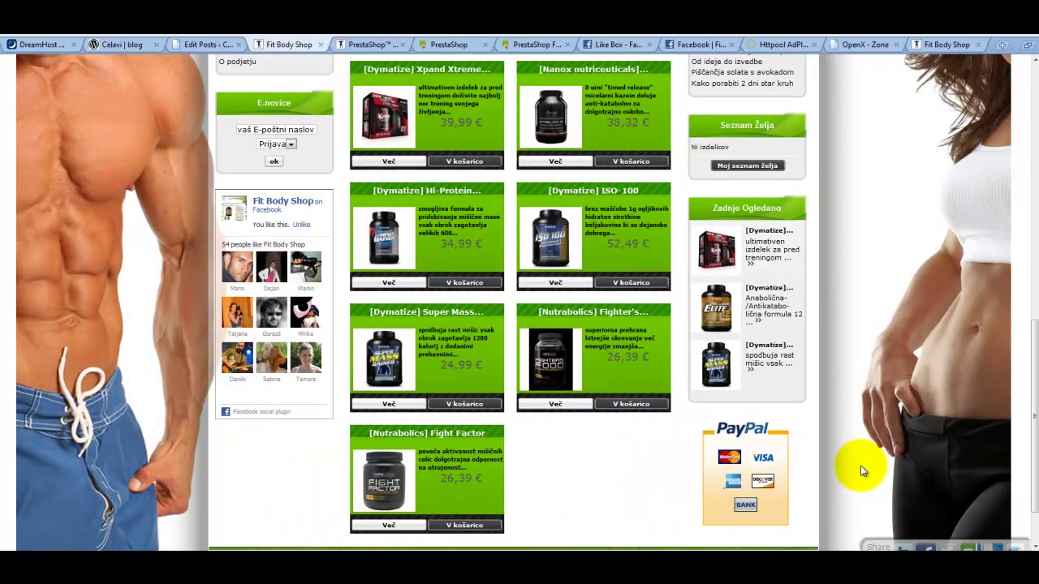